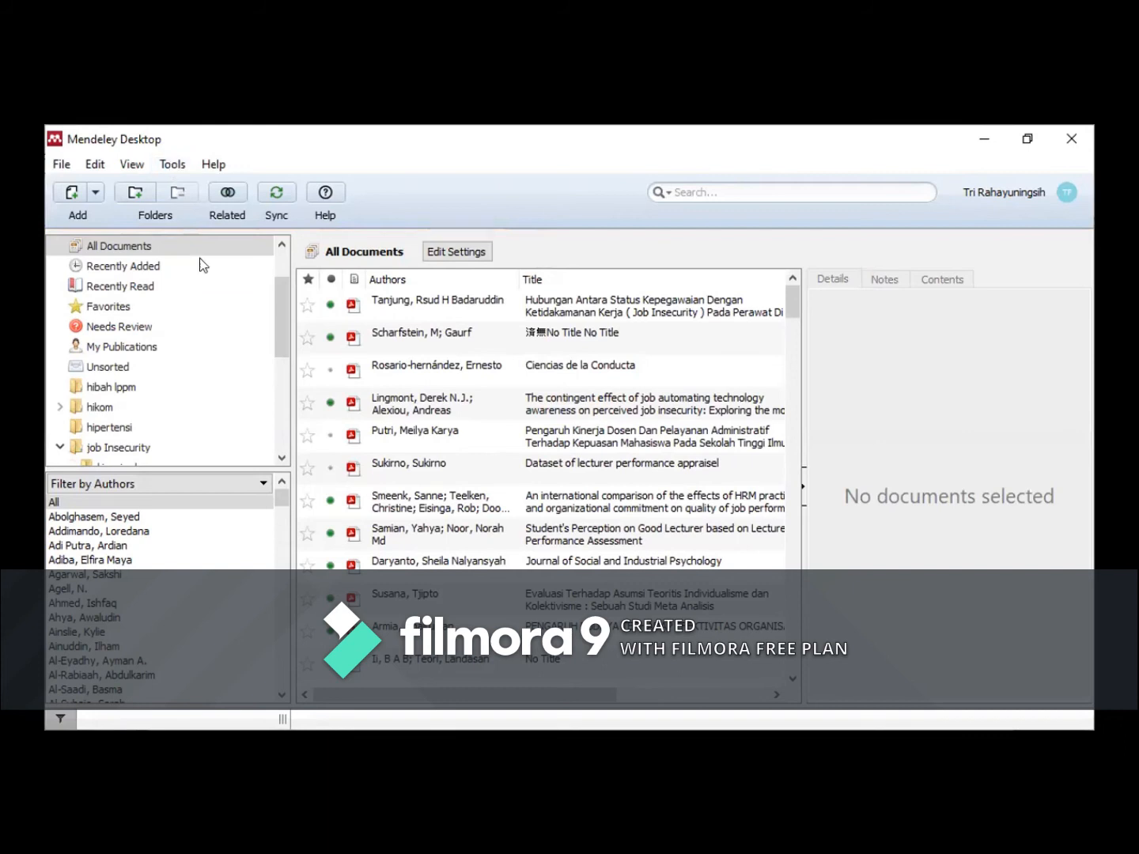
{"action": "left_click", "coordinate": [172, 168]}
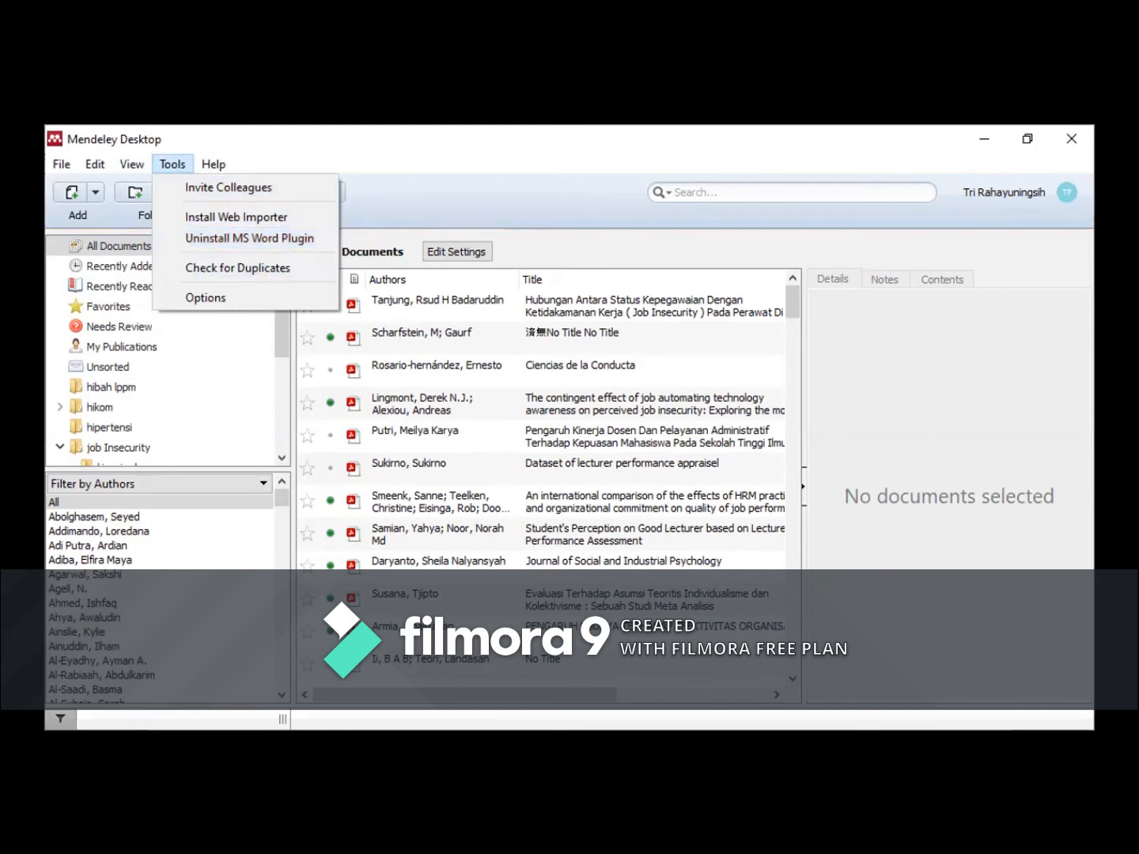
{"action": "key", "text": "Right"}
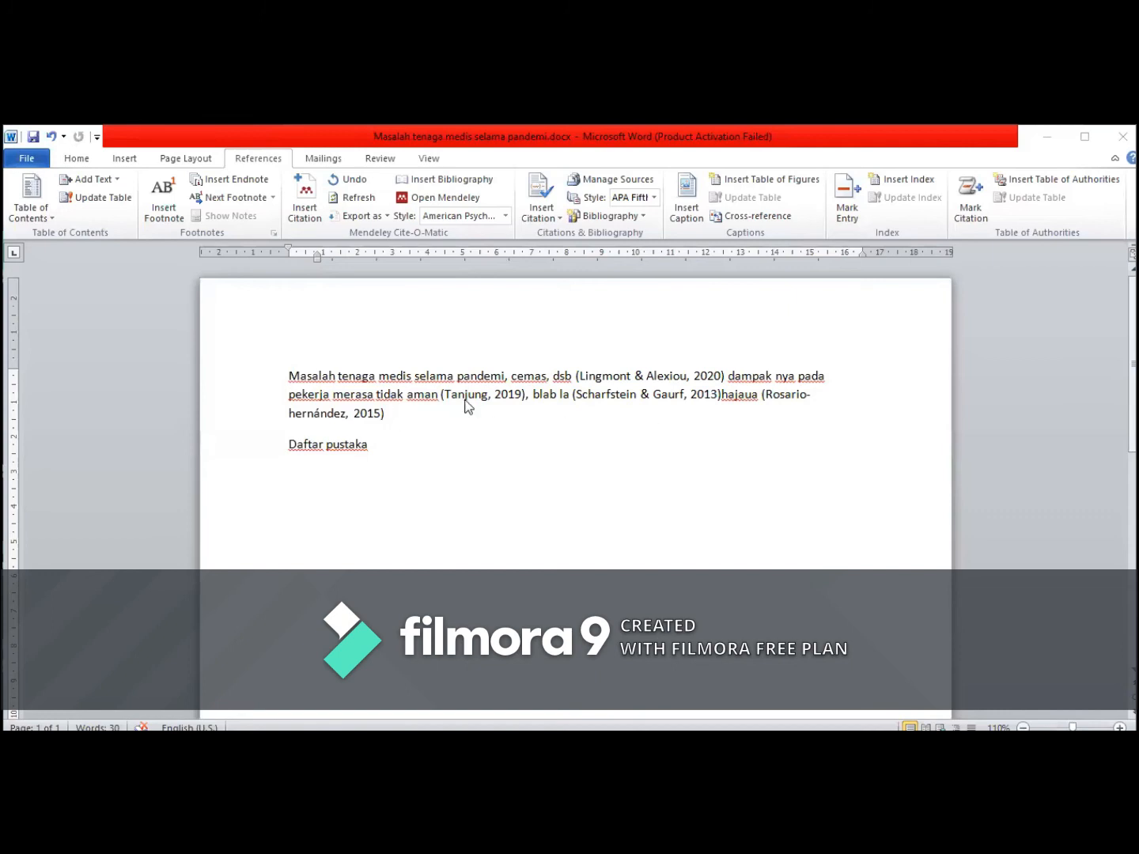
- In the Word document, add a comma after the 2015 citation and insert a Mendeley citation of "Dataset of lecturer performance appraisel" (2020)
{"action": "left_click", "coordinate": [382, 416]}
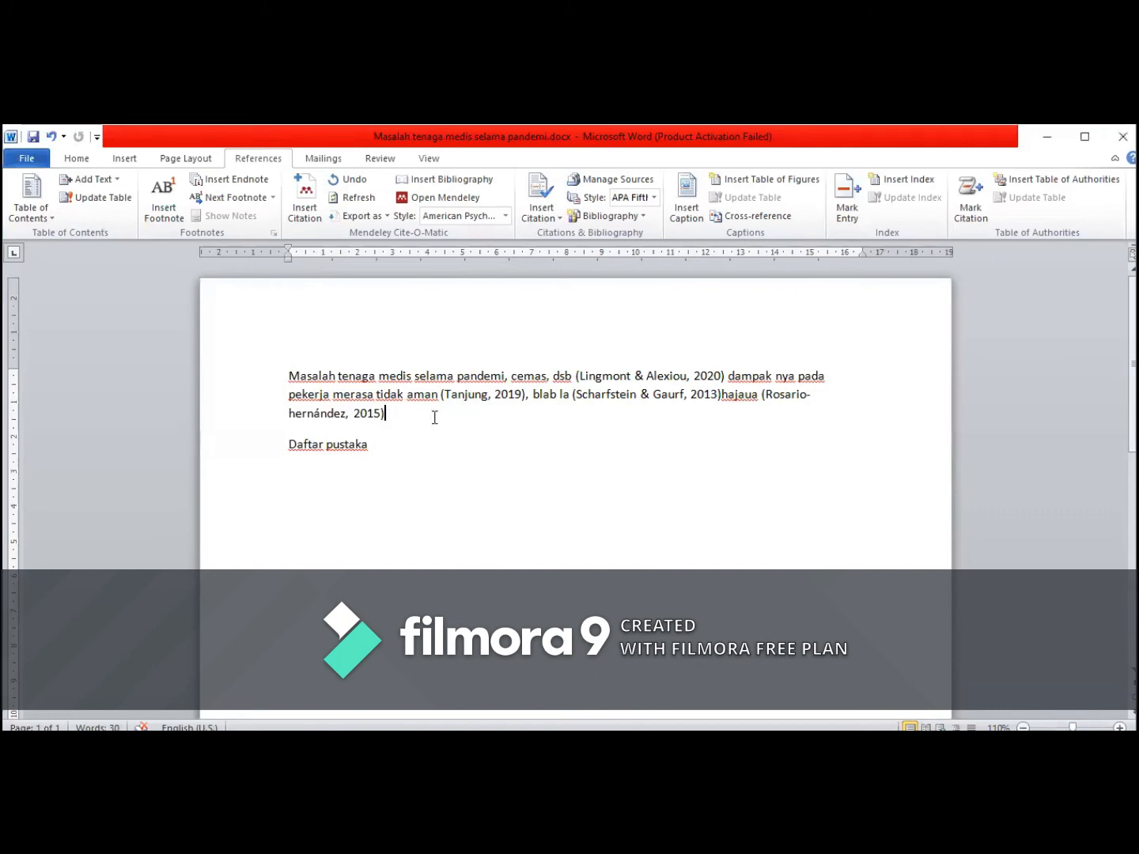
{"action": "type", "text": ","}
{"action": "left_click", "coordinate": [314, 202]}
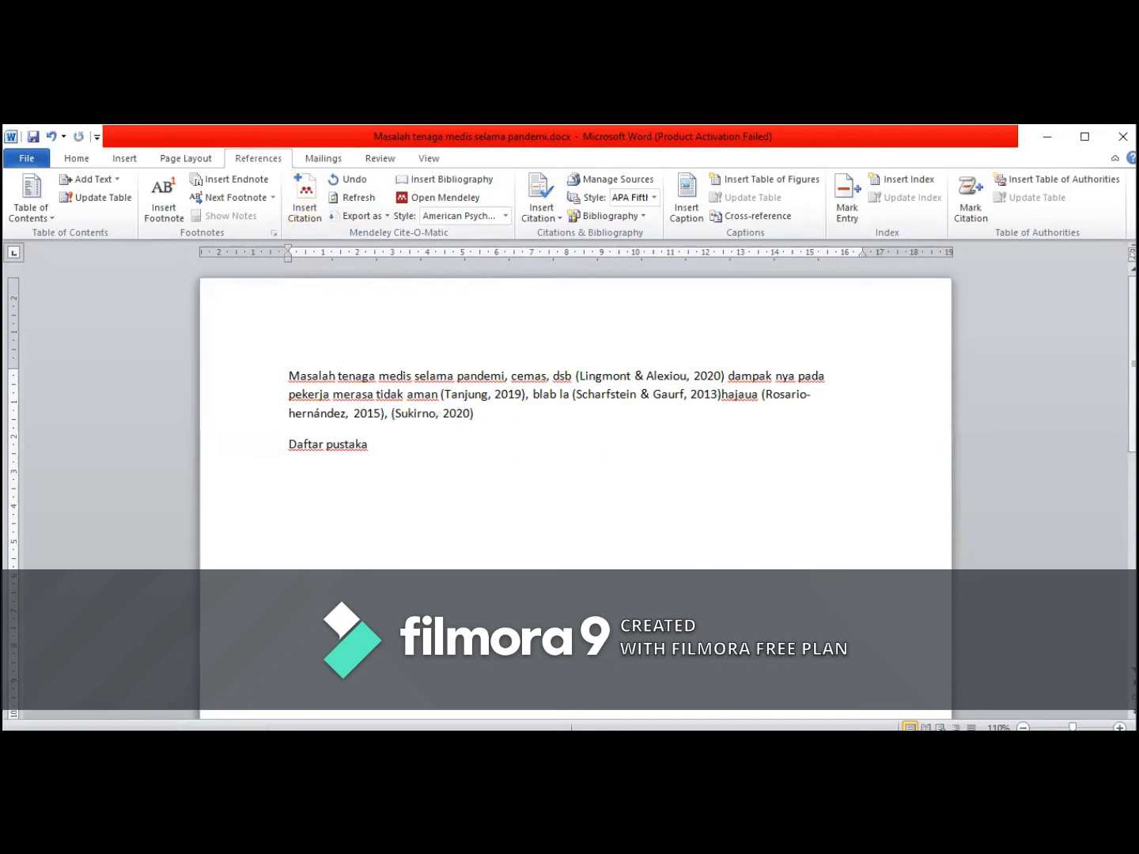
- Add the text "penelitian terdahulu persepsi" after the new 2020 citation
{"action": "left_click", "coordinate": [494, 409]}
{"action": "type", "text": "penelitian terdsh"}
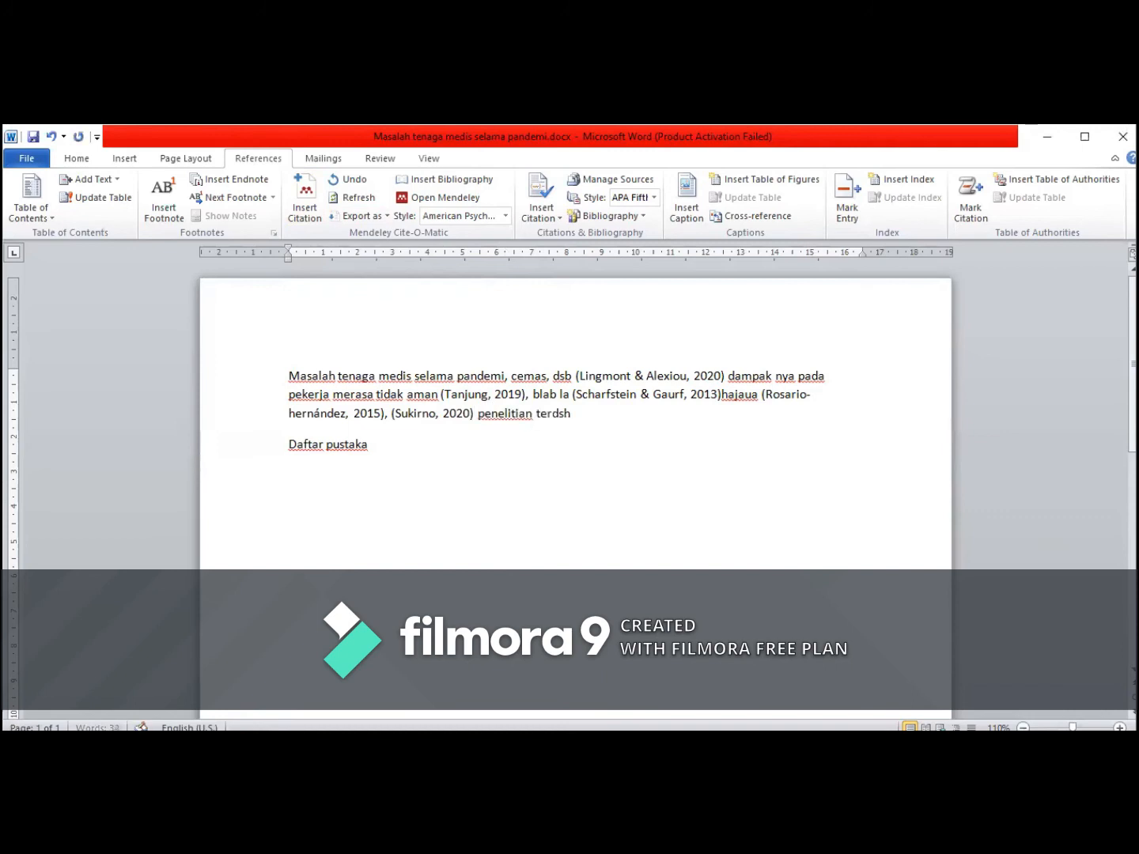
{"action": "key", "text": "BackSpace"}
{"action": "key", "text": "BackSpace"}
{"action": "type", "text": "ahulu persepsi"}
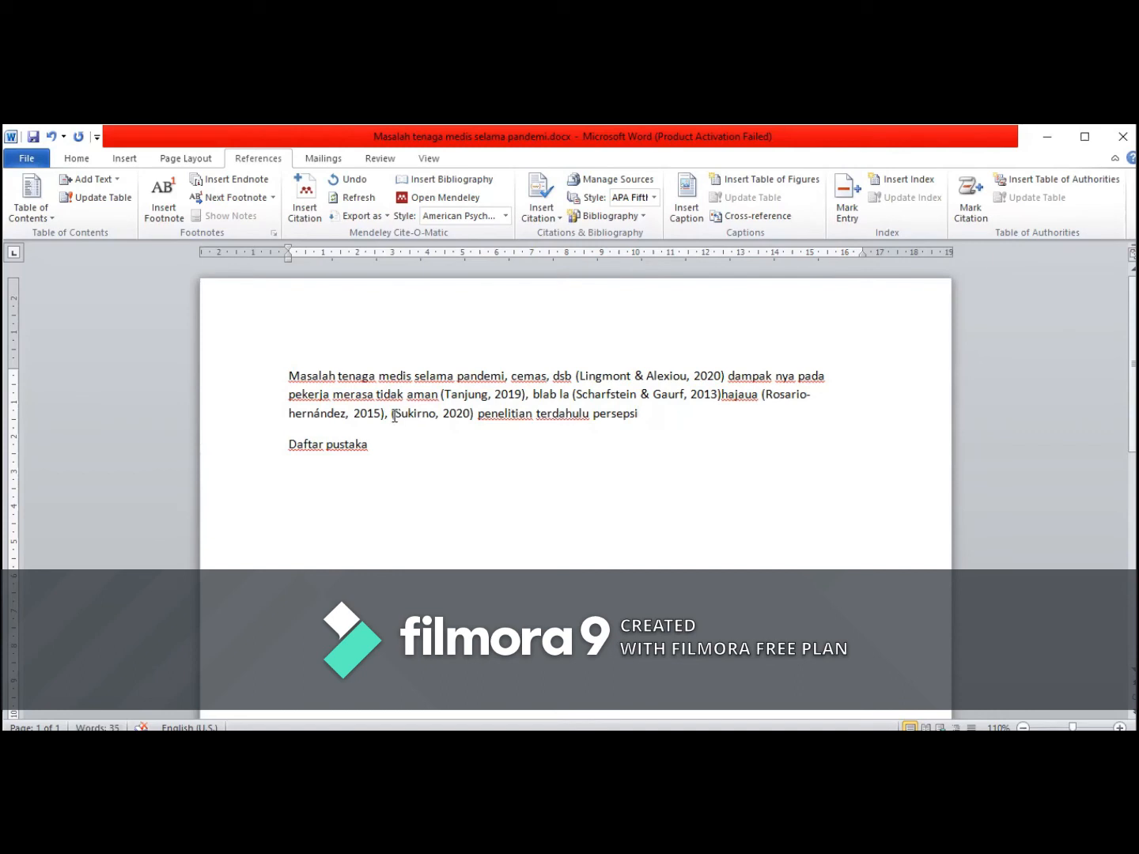
- Move the 2020 citation behind "persepsi" and put the sentence in its own paragraph starting with "Penelitian"
{"action": "left_click_drag", "start_coordinate": [394, 416], "coordinate": [639, 419]}
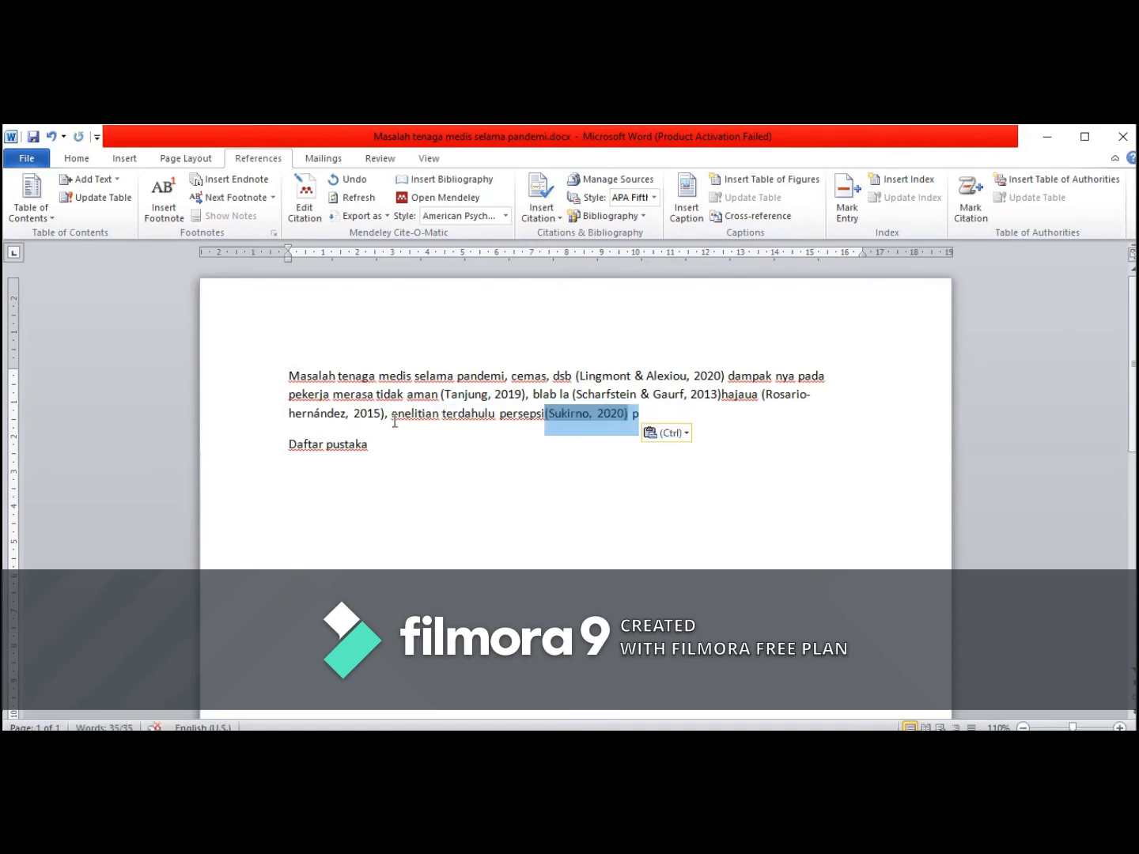
{"action": "left_click", "coordinate": [394, 418]}
{"action": "key", "text": "Return"}
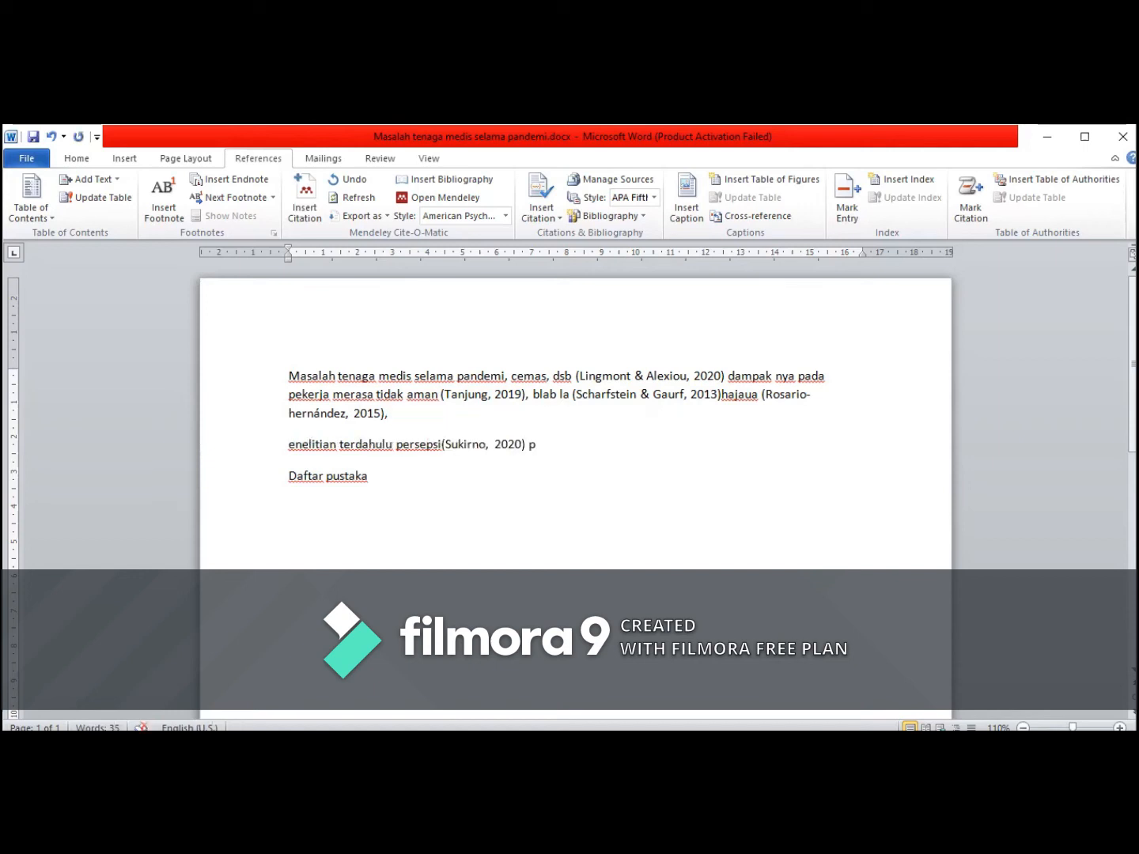
{"action": "type", "text": "P"}
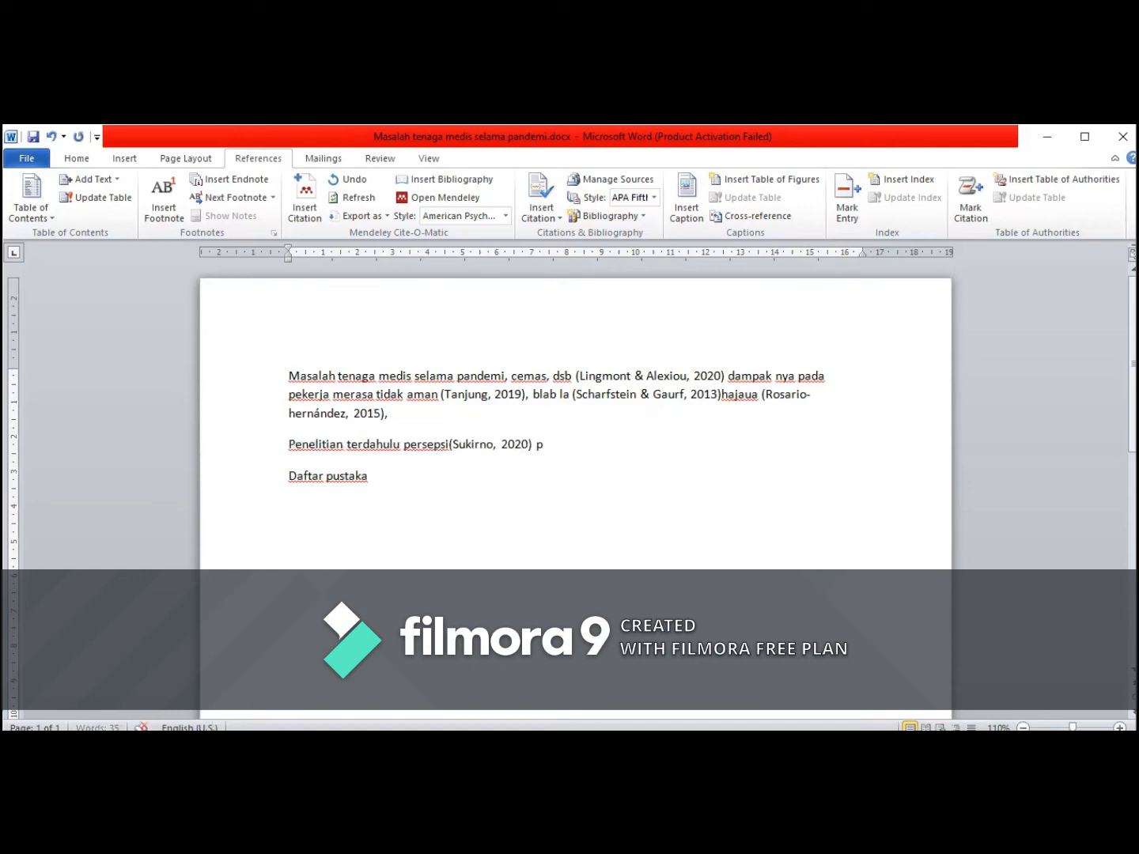
- Complete the sentence with "dosen terhadap kinerja mahasiswa" before the citation and "mengadaptasi dari skala" in place of the stray p after it
{"action": "left_click", "coordinate": [448, 447]}
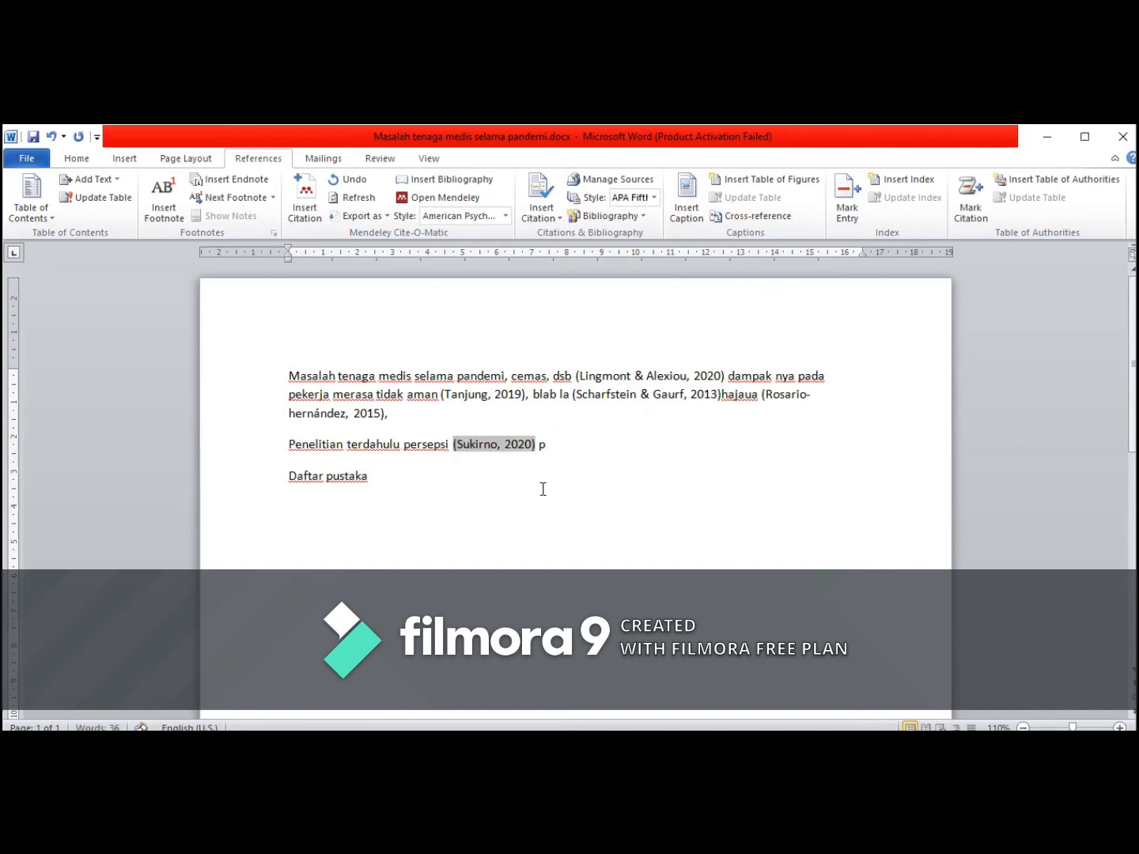
{"action": "type", "text": "dosen terhadap kinerja mahasiswa"}
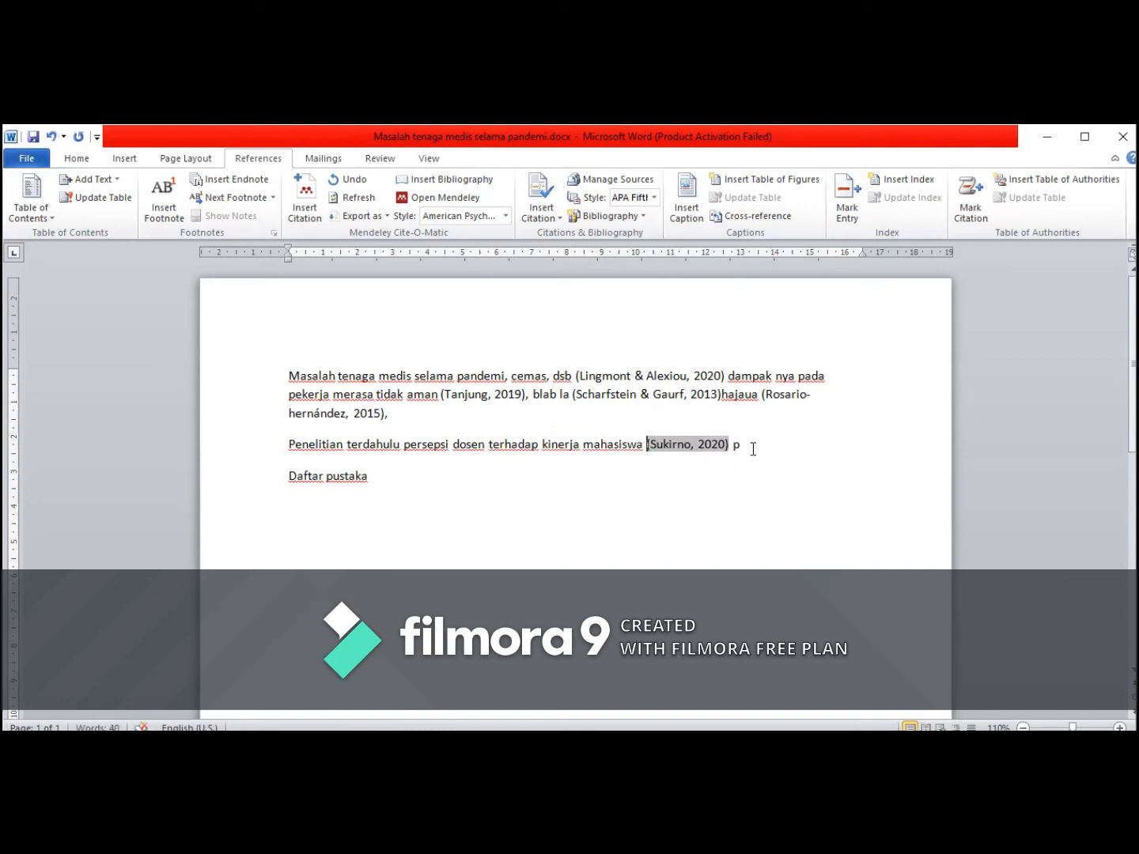
{"action": "left_click", "coordinate": [754, 449]}
{"action": "key", "text": "BackSpace"}
{"action": "type", "text": "mengadaptasi dari sakal"}
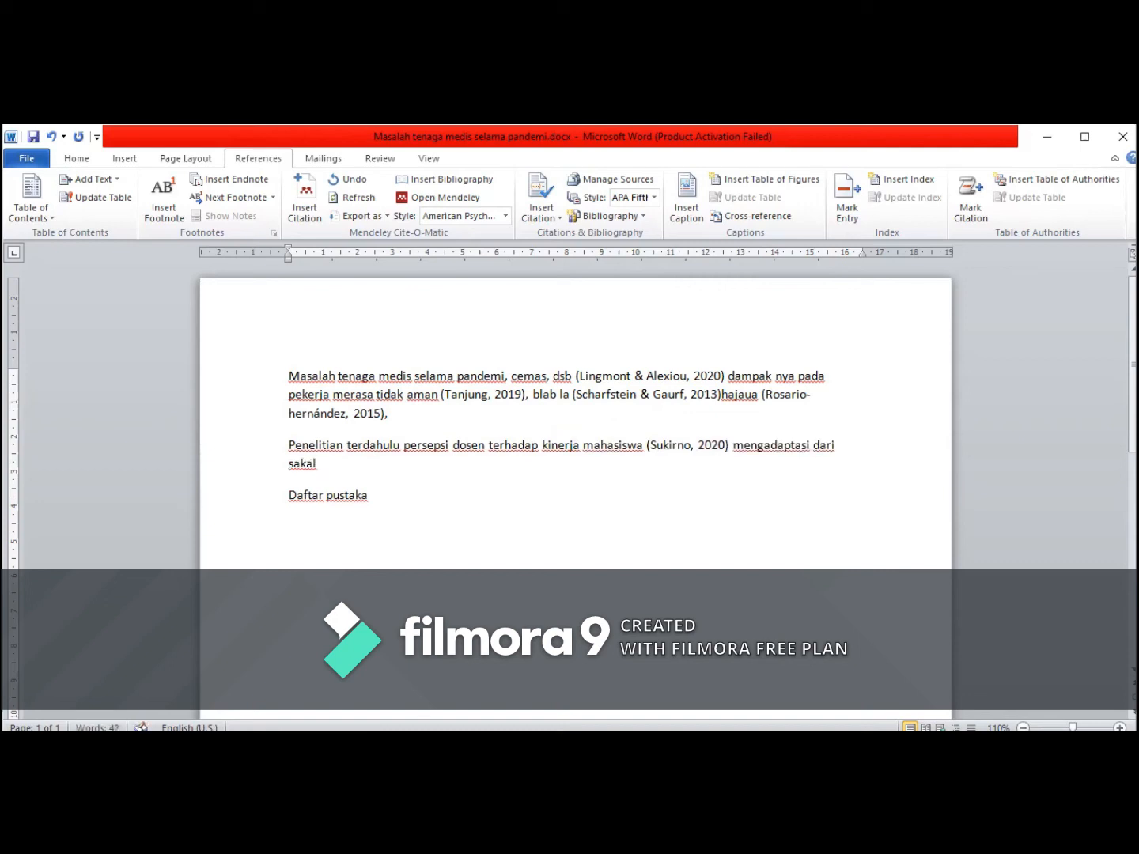
{"action": "left_click", "coordinate": [288, 464]}
{"action": "key", "text": "BackSpace"}
{"action": "key", "text": "BackSpace"}
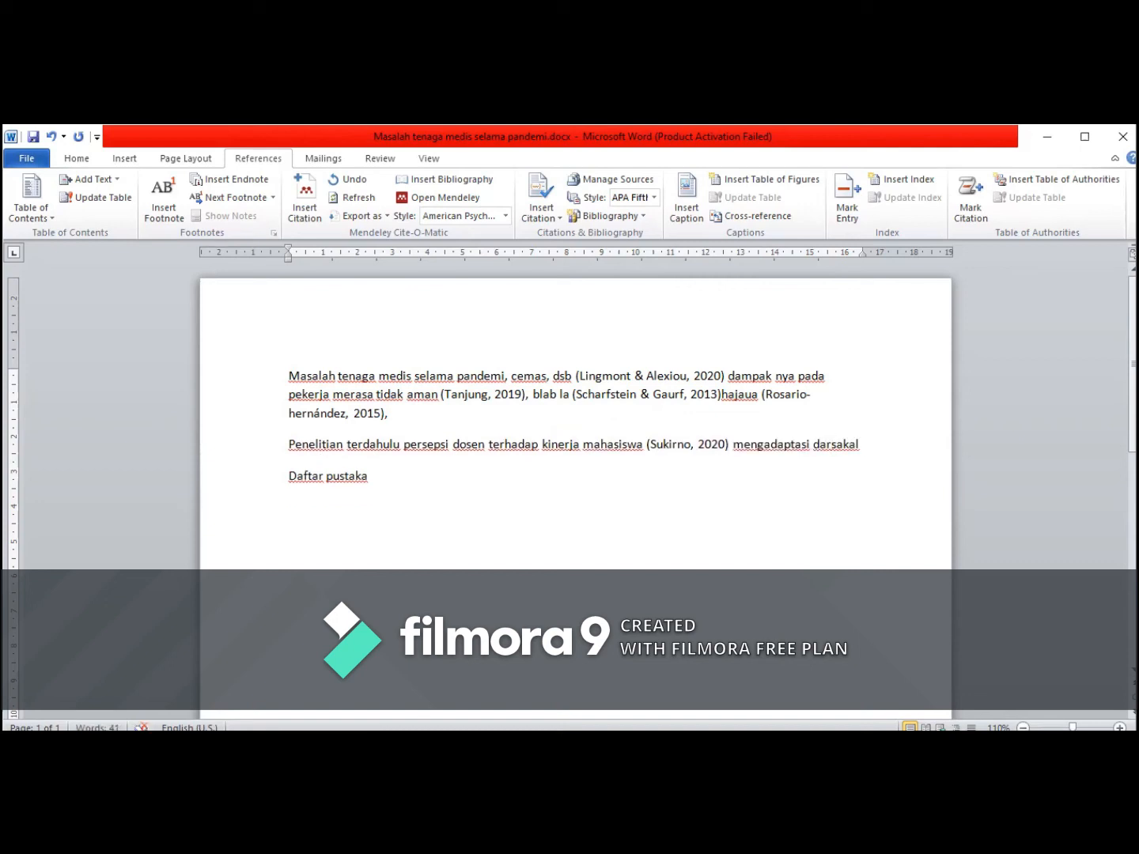
{"action": "type", "text": "i"}
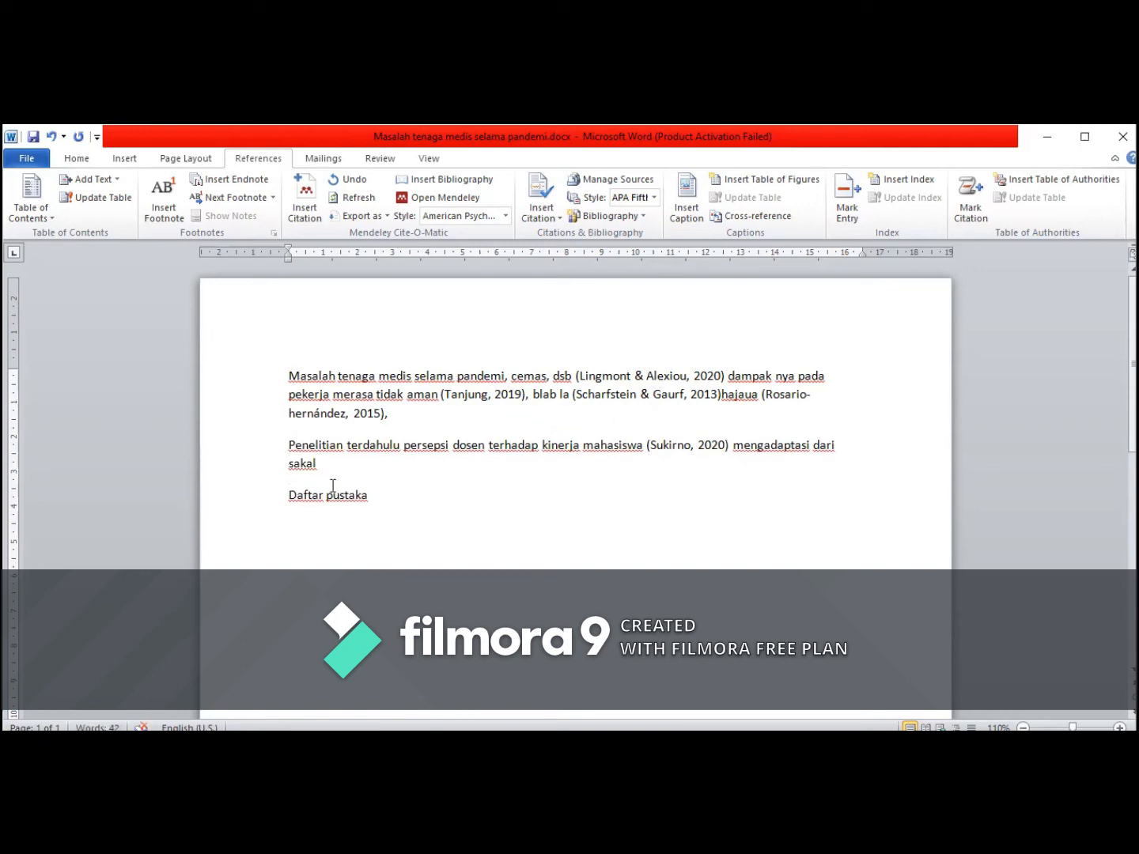
{"action": "double_click", "coordinate": [302, 465]}
{"action": "type", "text": "skala"}
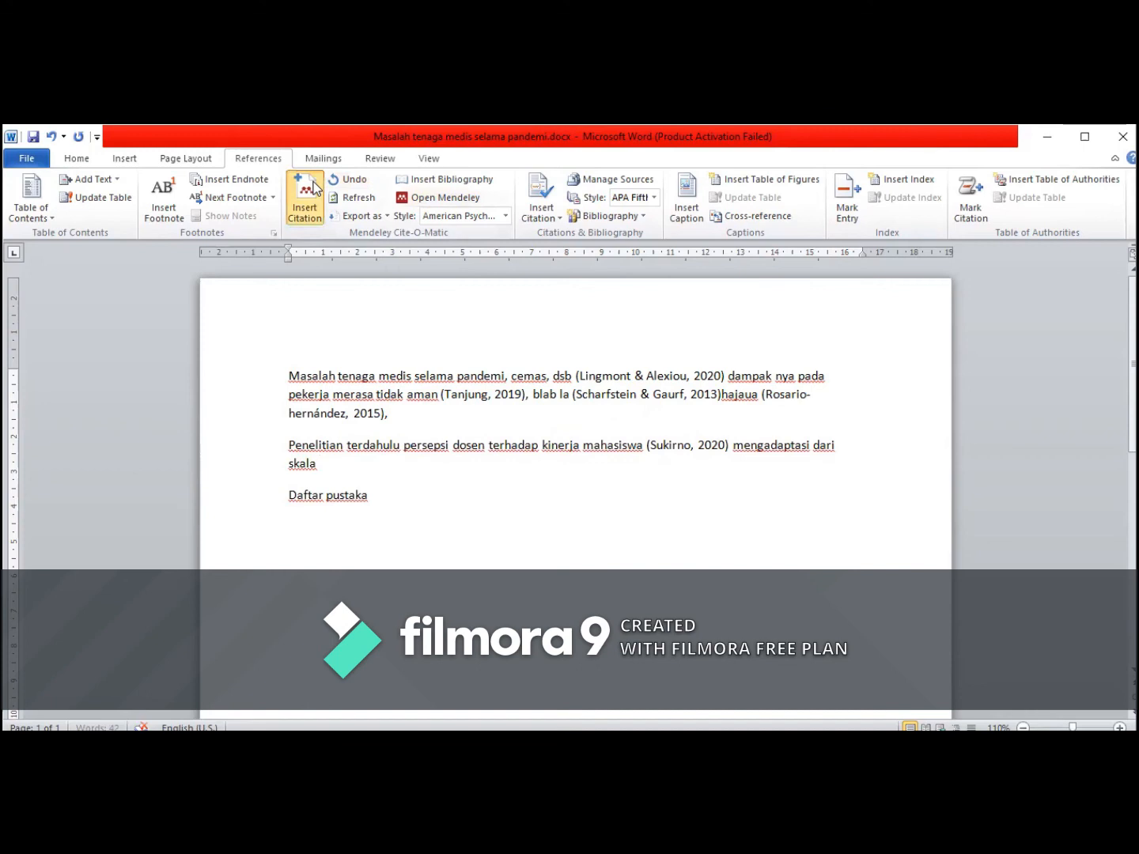
- After "skala", cite the 2008 paper on HRM practices, followed by "blab la" and a citation of the 2012 paper on good lecturers
{"action": "left_click", "coordinate": [309, 193]}
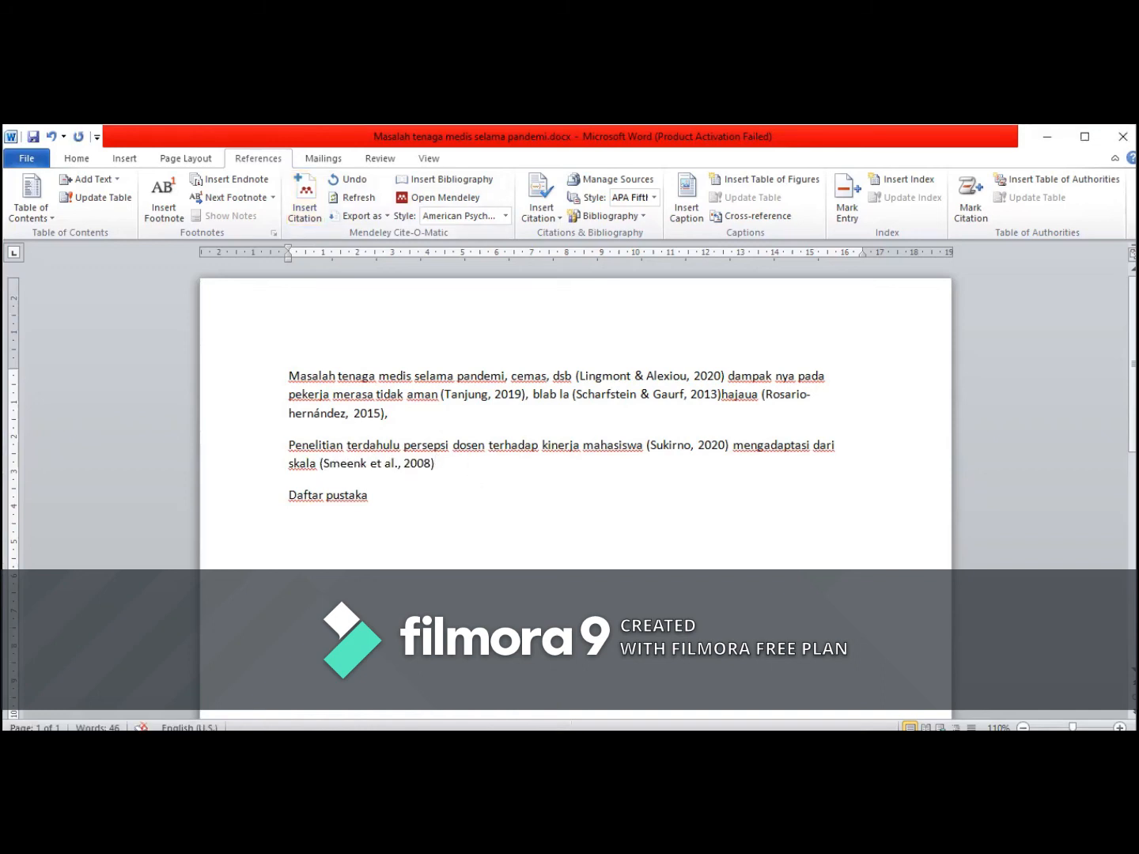
{"action": "type", "text": "blab la"}
{"action": "key", "text": "alt+m"}
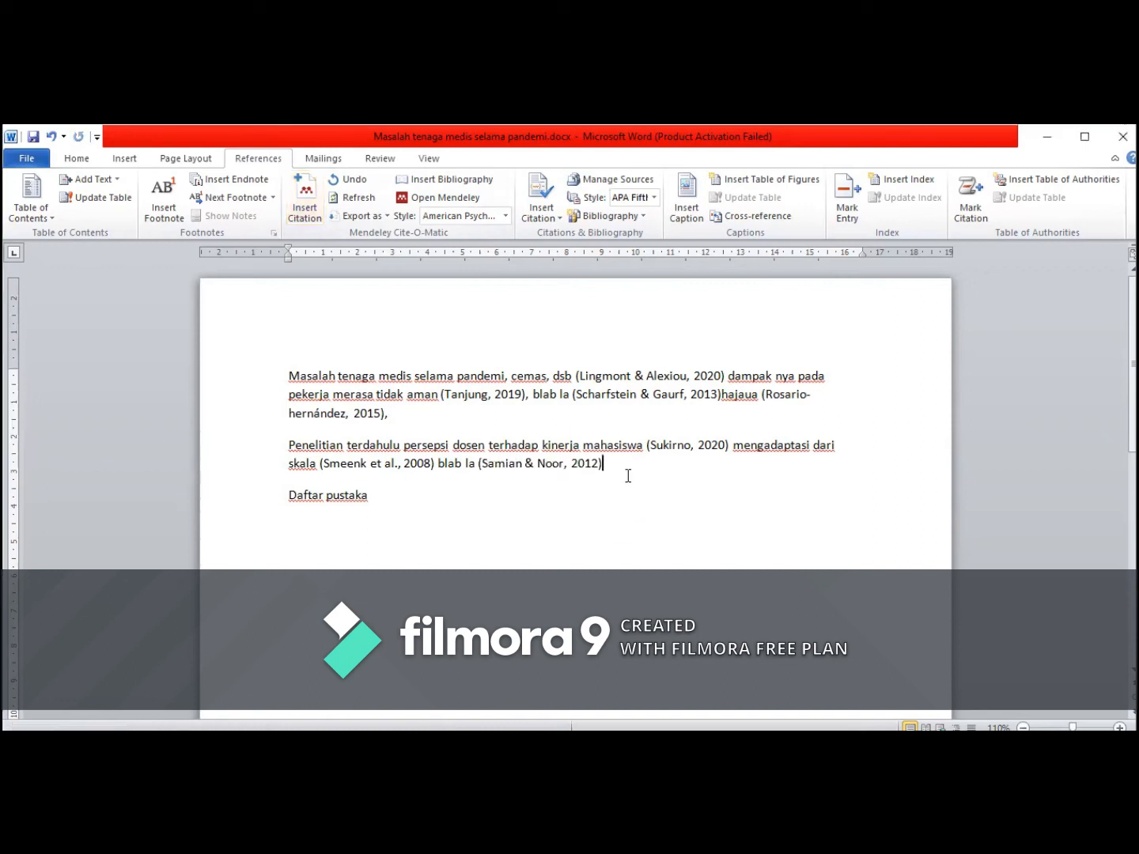
- Add "blab la" and a second citation of the 2012 paper on good lecturers to the end of the paragraph
{"action": "type", "text": "bla bla"}
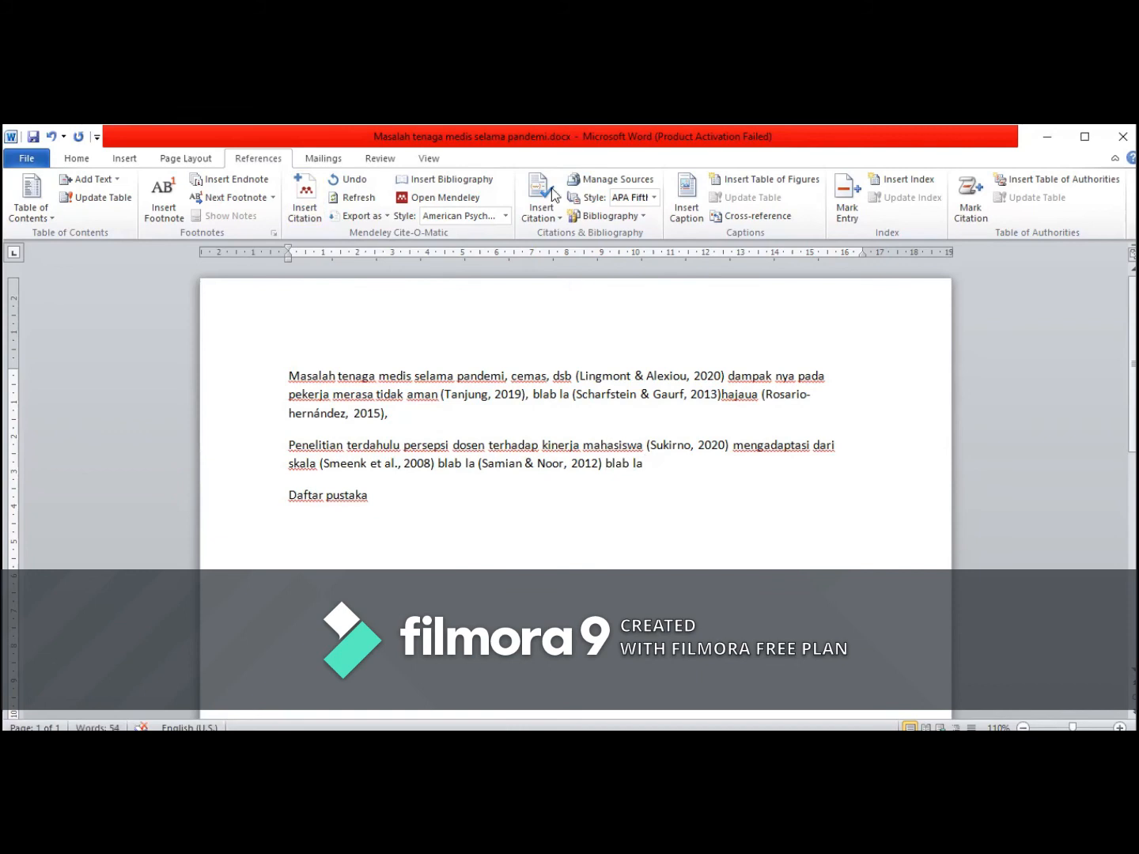
{"action": "key", "text": "alt+m"}
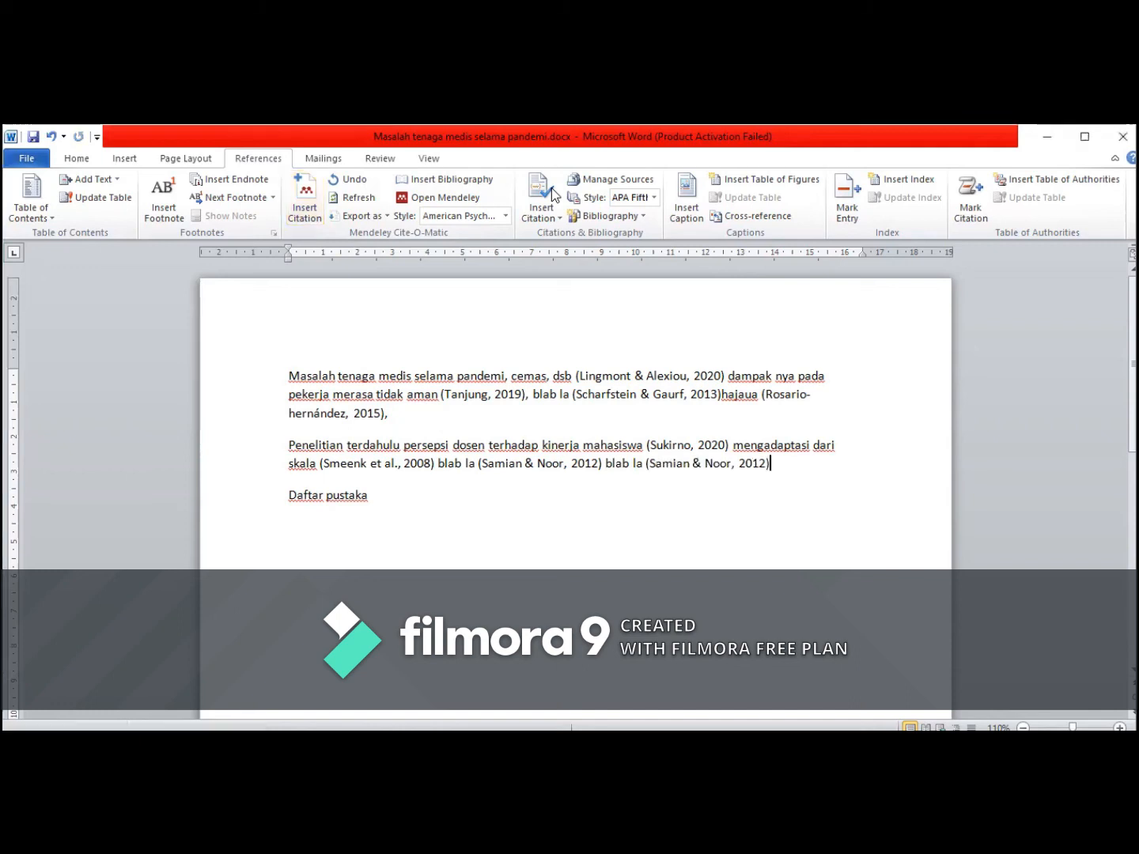
- Replace the last citation with a combined one covering the 2020 online-learning, 2018 lecturer-performance and 2012 good-lecturer papers
{"action": "left_click", "coordinate": [768, 464]}
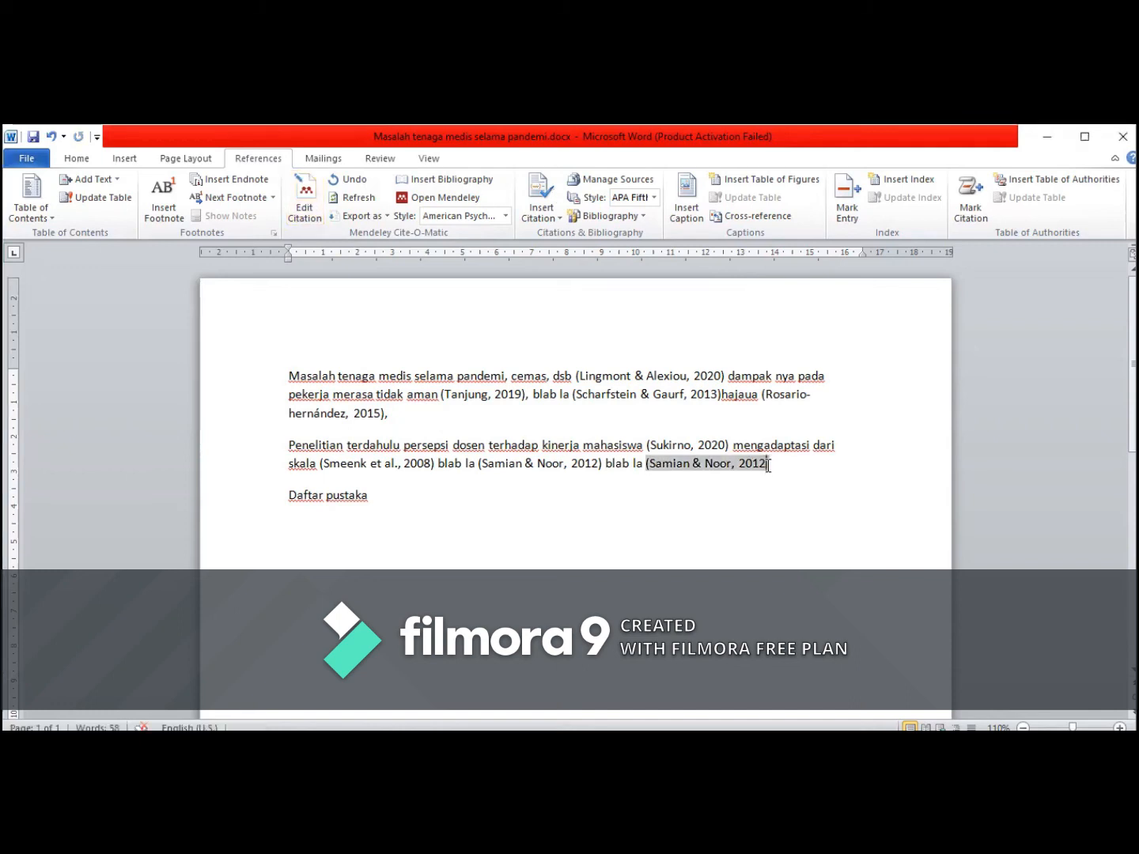
{"action": "key", "text": "BackSpace"}
{"action": "key", "text": "BackSpace"}
{"action": "key", "text": "BackSpace"}
{"action": "key", "text": "BackSpace"}
{"action": "key", "text": "BackSpace"}
{"action": "key", "text": "BackSpace"}
{"action": "key", "text": "BackSpace"}
{"action": "key", "text": "BackSpace"}
{"action": "key", "text": "BackSpace"}
{"action": "key", "text": "BackSpace"}
{"action": "key", "text": "BackSpace"}
{"action": "key", "text": "BackSpace"}
{"action": "key", "text": "BackSpace"}
{"action": "key", "text": "BackSpace"}
{"action": "key", "text": "BackSpace"}
{"action": "key", "text": "BackSpace"}
{"action": "key", "text": "BackSpace"}
{"action": "key", "text": "BackSpace"}
{"action": "key", "text": "BackSpace"}
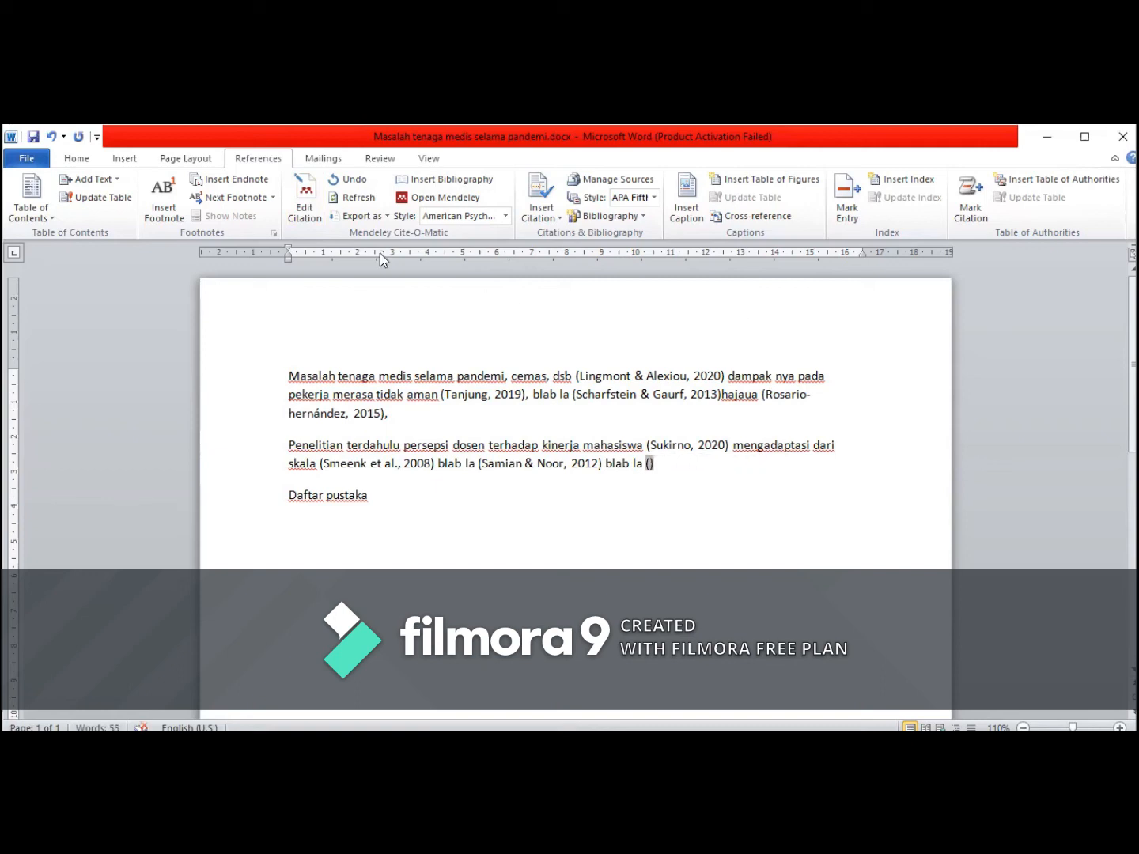
{"action": "left_click", "coordinate": [309, 184]}
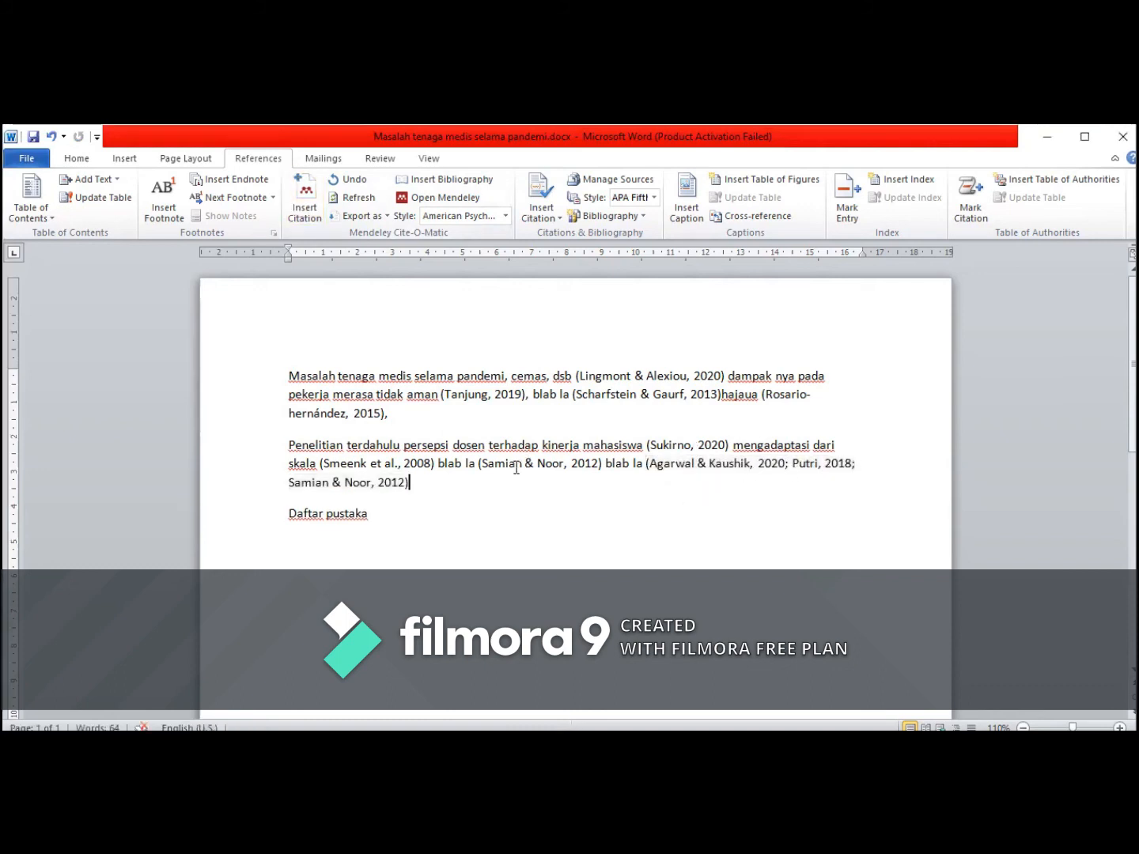
- Insert the Mendeley bibliography below the "Daftar pustaka" heading and look through its entries
{"action": "left_click", "coordinate": [381, 536]}
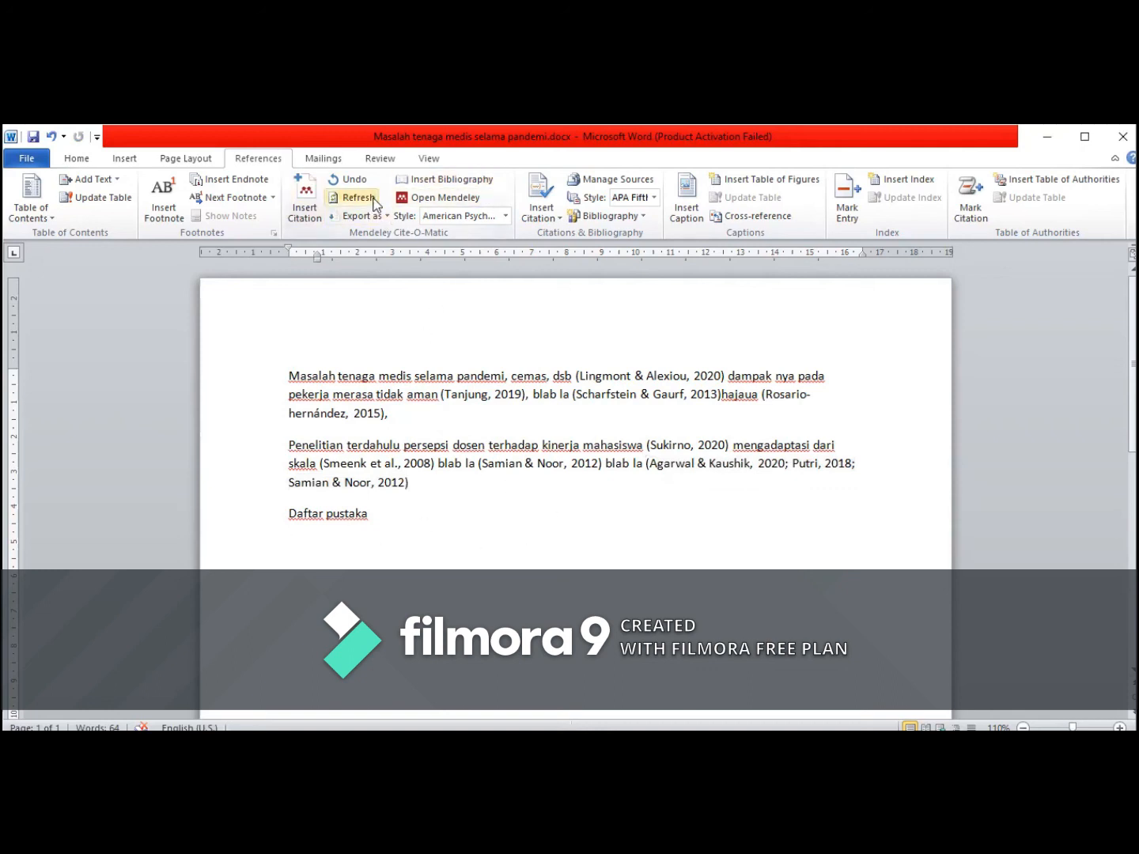
{"action": "left_click", "coordinate": [457, 182]}
{"action": "scroll", "coordinate": [583, 503], "scroll_direction": "down", "scroll_amount": 3}
{"action": "scroll", "coordinate": [583, 502], "scroll_direction": "down", "scroll_amount": 7}
{"action": "scroll", "coordinate": [583, 502], "scroll_direction": "up", "scroll_amount": 8}
{"action": "scroll", "coordinate": [583, 503], "scroll_direction": "up", "scroll_amount": 2}
{"action": "scroll", "coordinate": [583, 503], "scroll_direction": "down", "scroll_amount": 1}
- Add "bla bla" to the second paragraph's end with a citation of "Translating a Successful Lecture into Online Course" (2019), and review the bibliography
{"action": "left_click", "coordinate": [440, 444]}
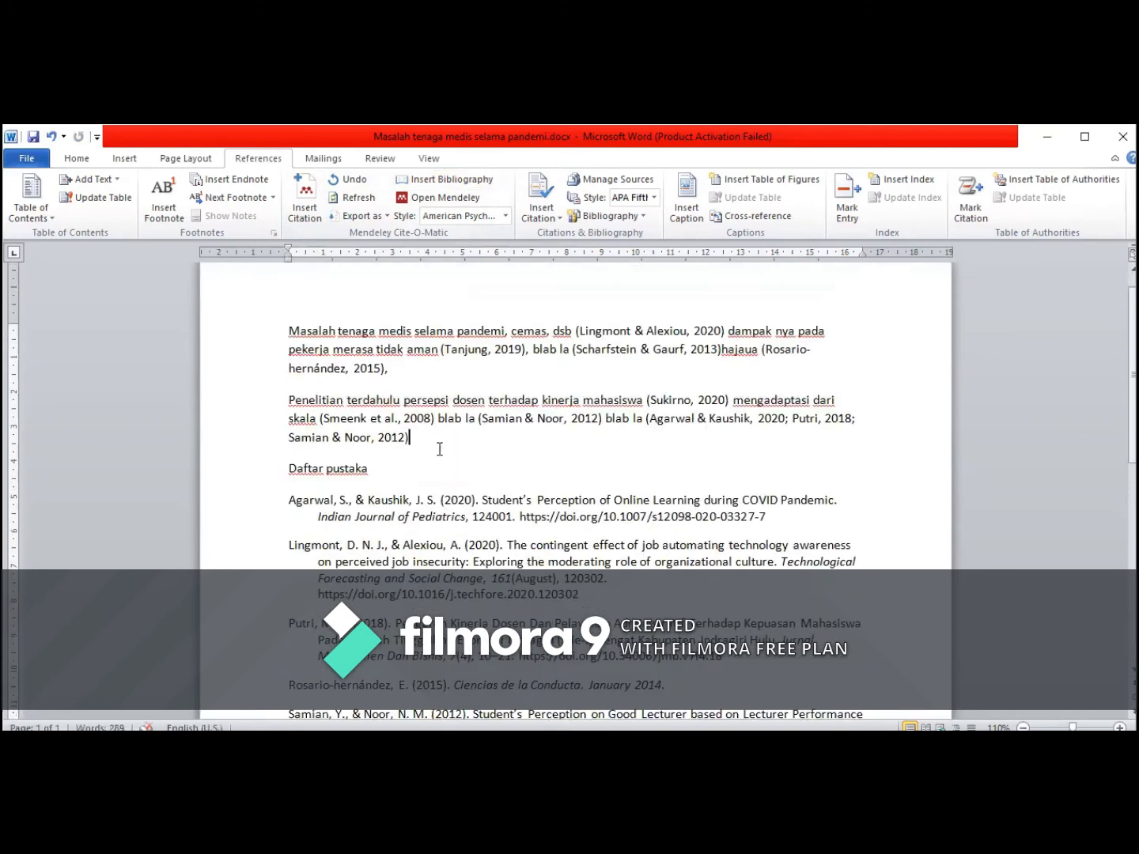
{"action": "type", "text": "bla bla"}
{"action": "left_click", "coordinate": [319, 183]}
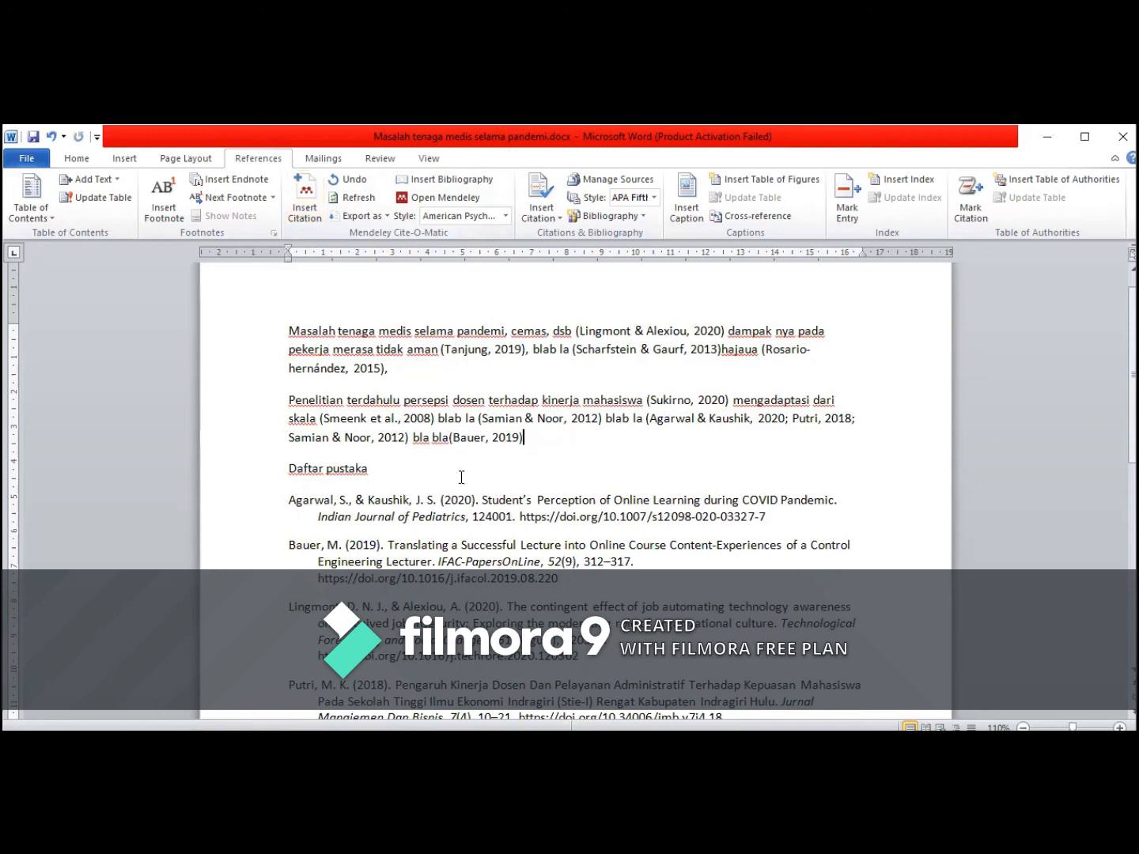
{"action": "scroll", "coordinate": [490, 534], "scroll_direction": "down", "scroll_amount": 1}
{"action": "scroll", "coordinate": [490, 534], "scroll_direction": "down", "scroll_amount": 9}
{"action": "scroll", "coordinate": [443, 378], "scroll_direction": "up", "scroll_amount": 9}
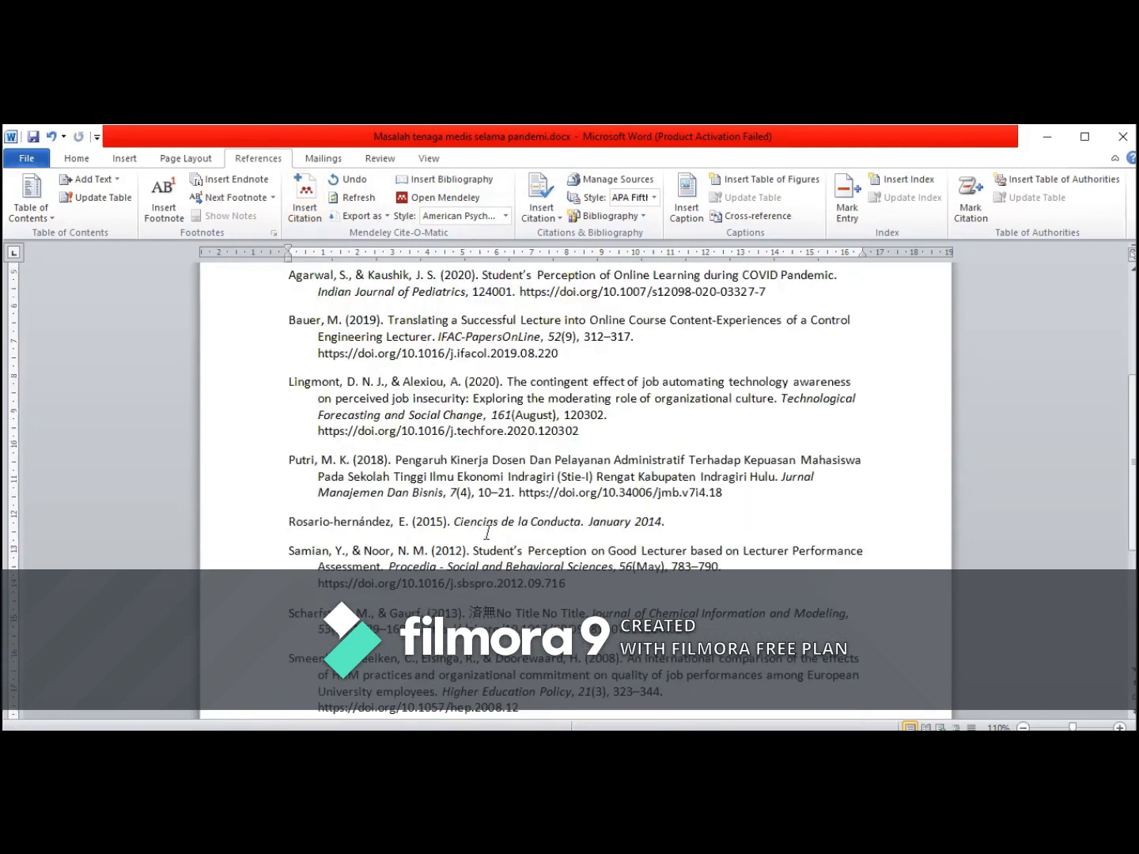